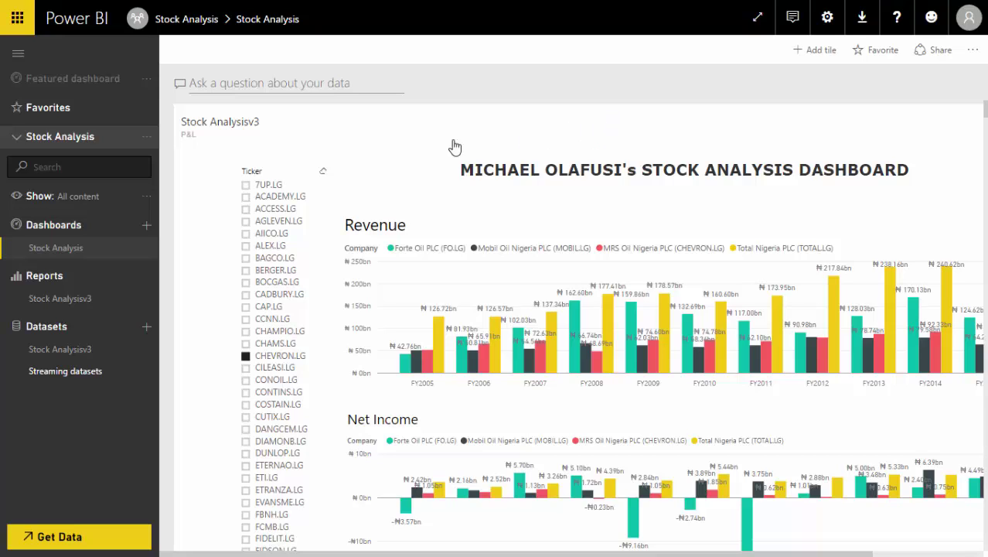
Expand the workspace list in the left navigation pane.
click(17, 140)
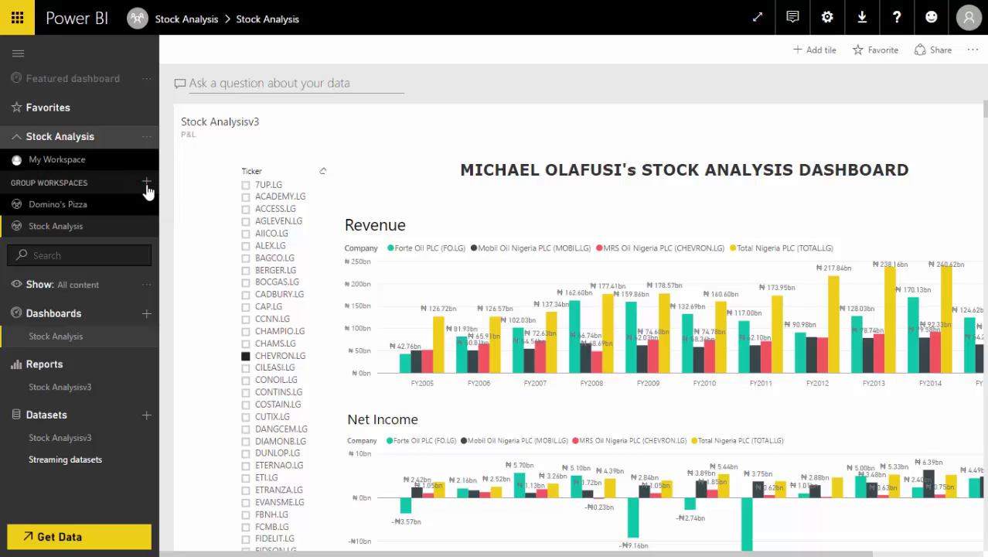
Start a new group workspace and name it 'New Workspace'.
click(147, 183)
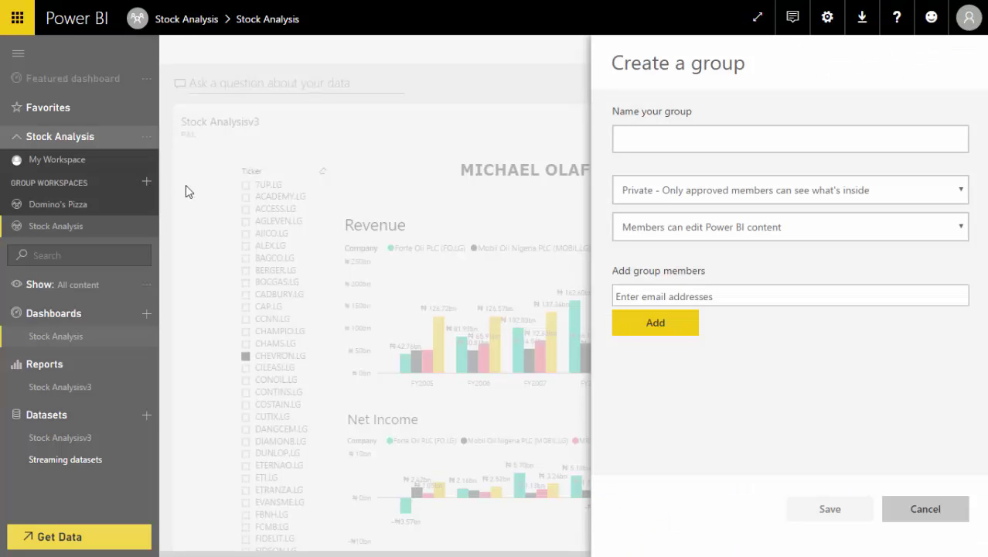
click(667, 138)
click(666, 138)
text(New )
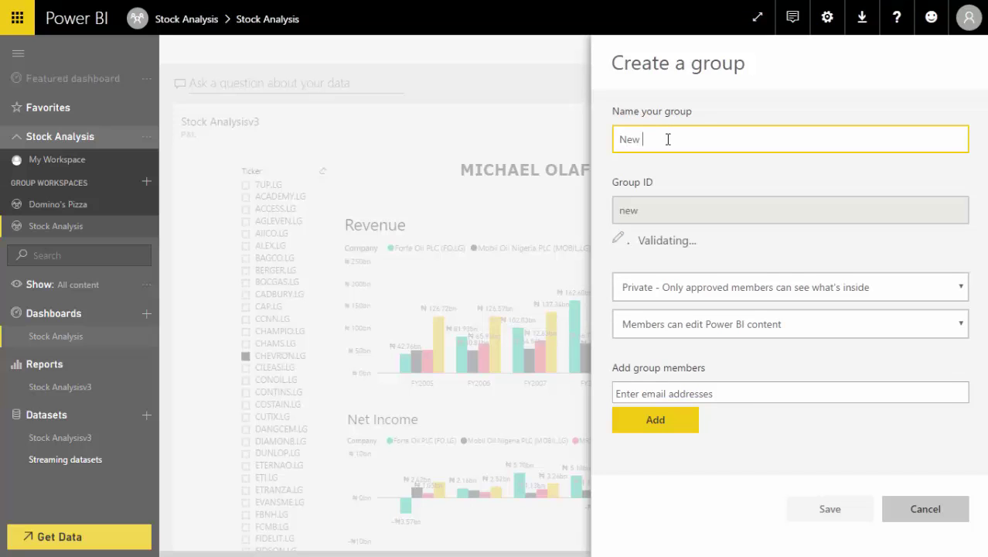
text(Workspace)
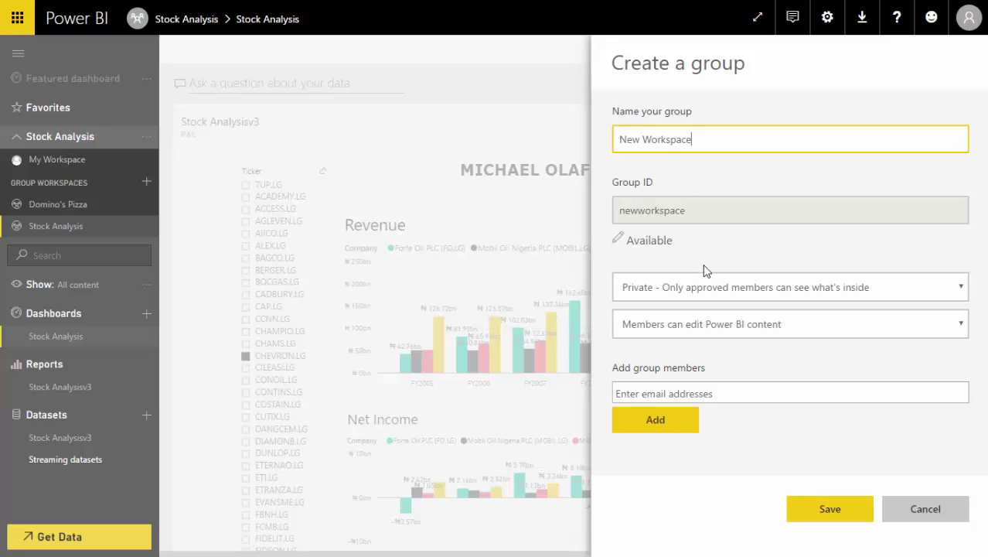
Set the group's privacy to Private, visible only to approved members.
click(960, 287)
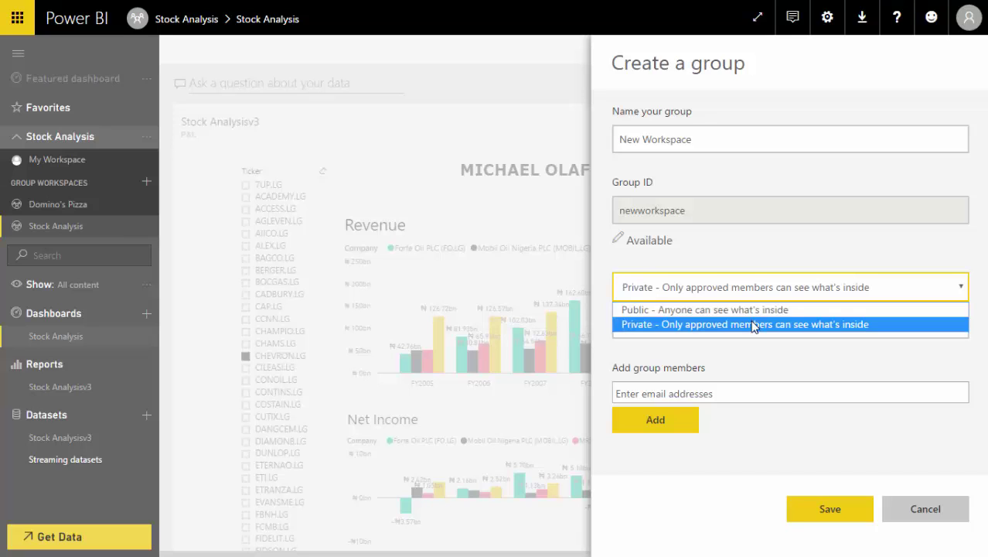
click(754, 325)
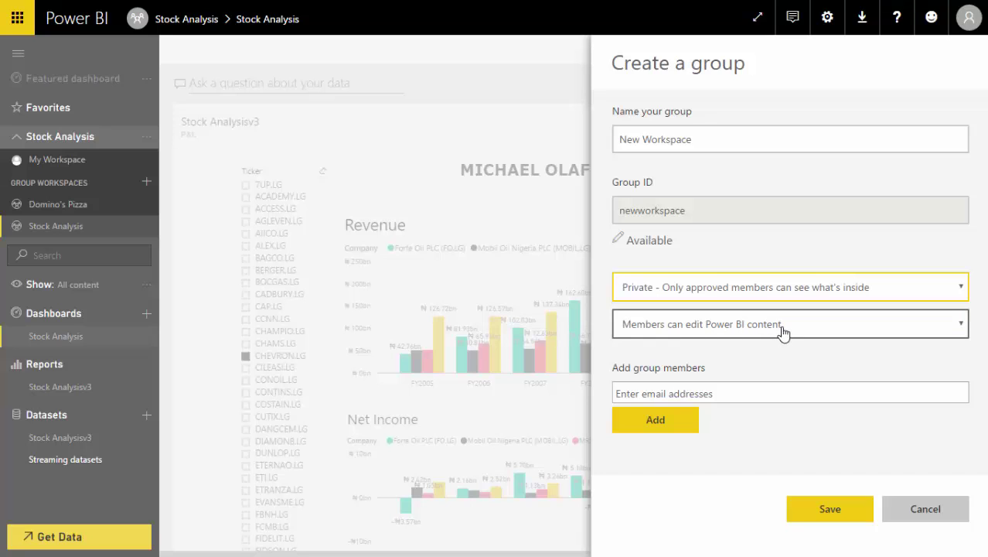
Set member permissions to 'Members can only view Power BI content'.
click(783, 332)
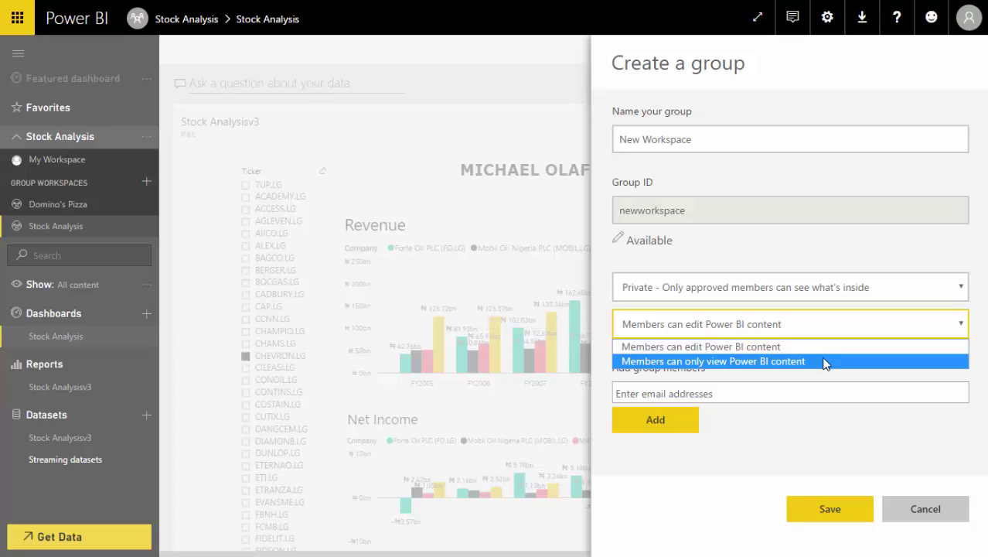
click(826, 362)
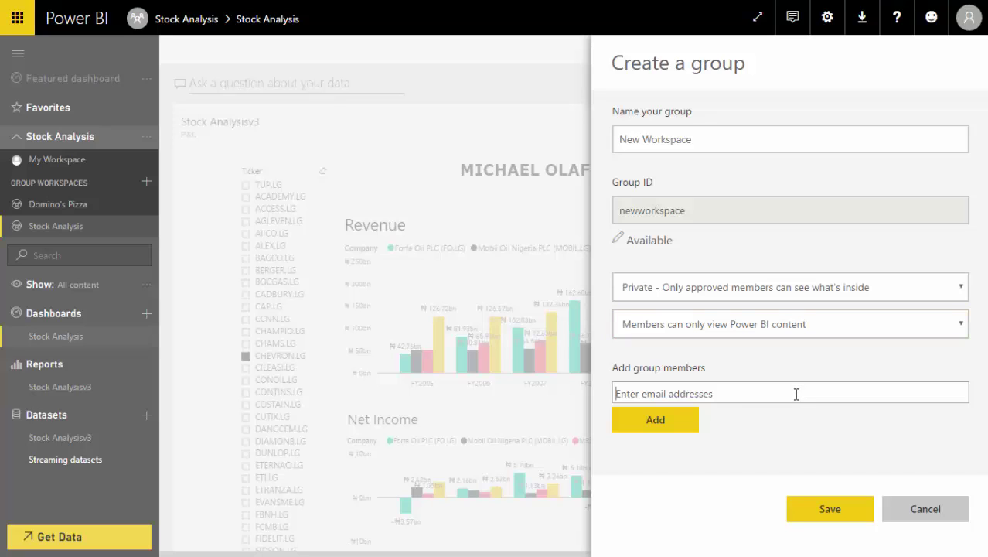
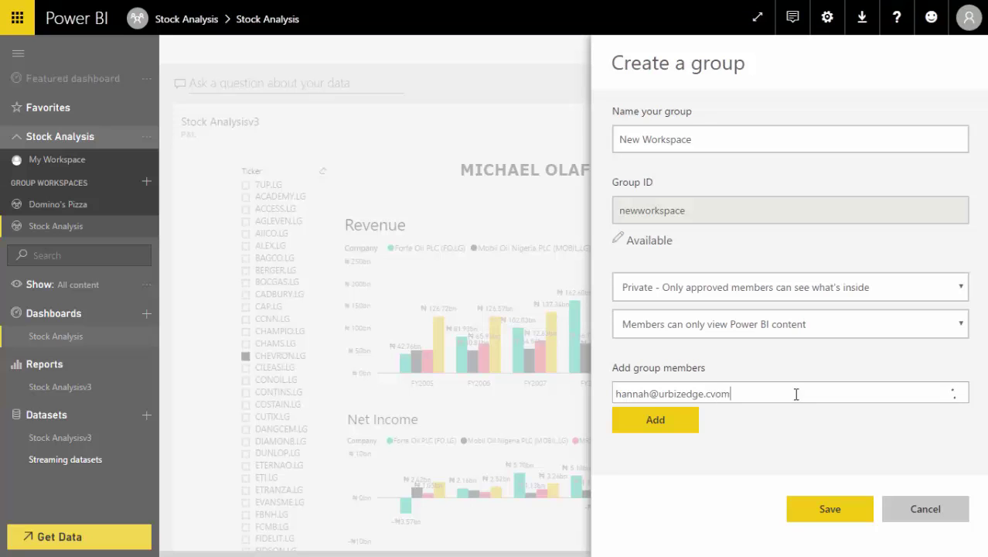
Add three colleagues' email addresses as group members and save the new group.
text(om)
key(Return)
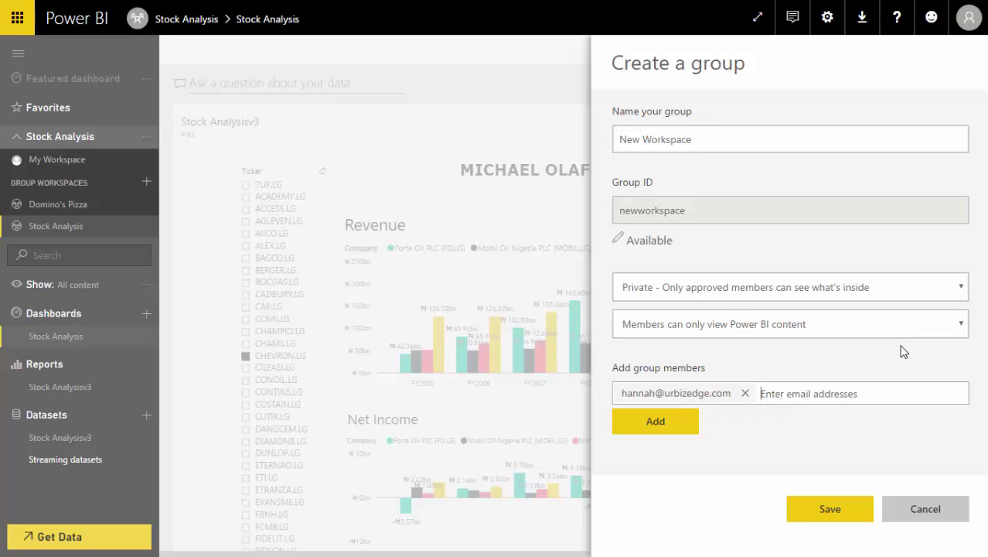
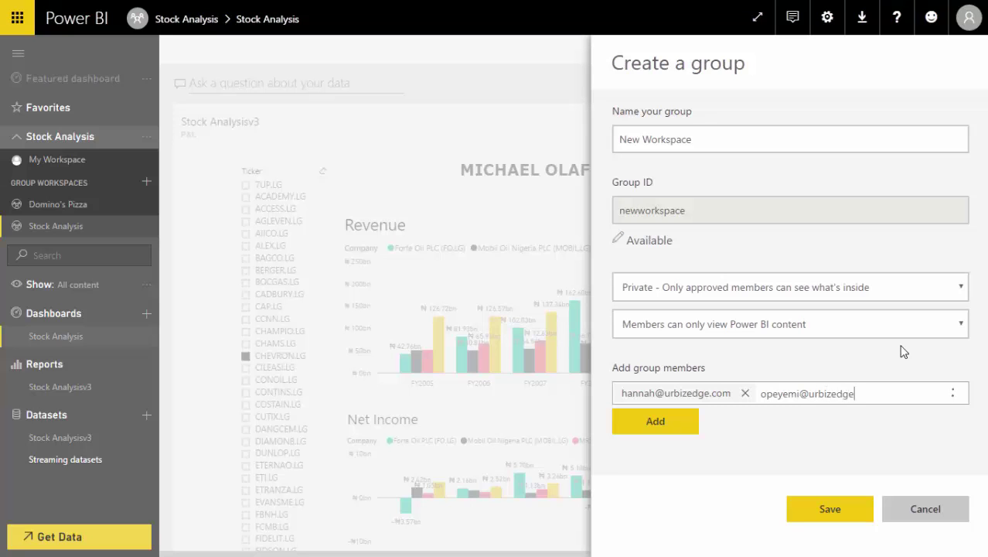
key(Return)
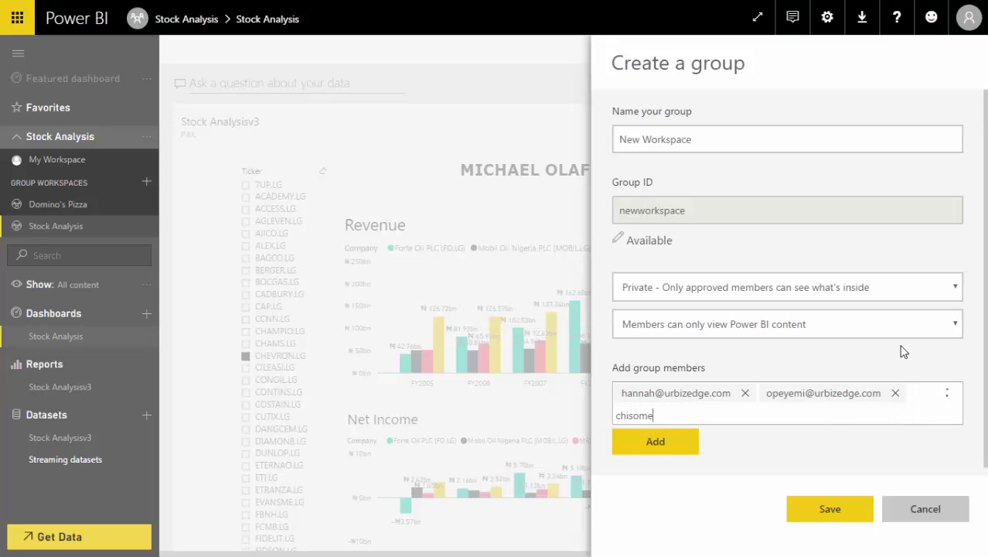
key(Return)
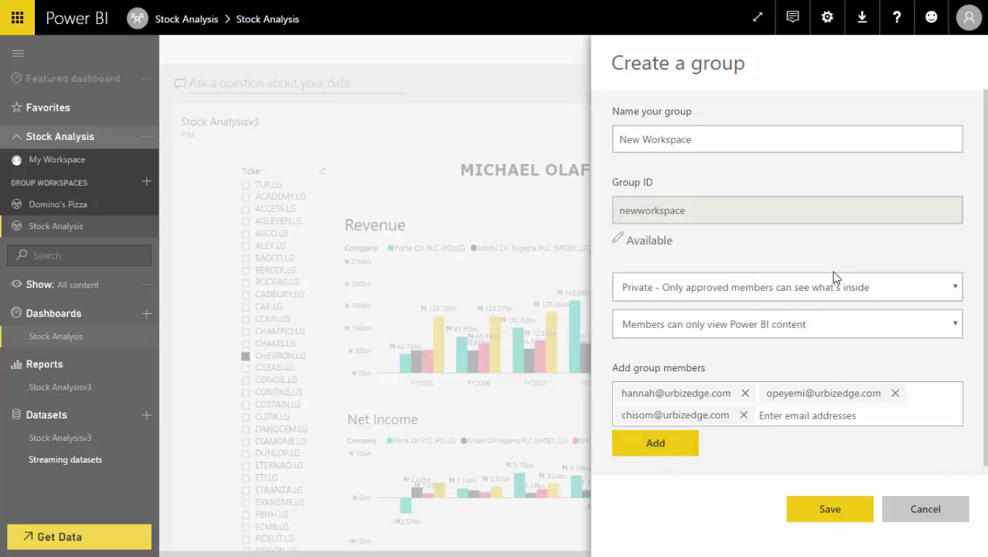
scroll(831, 331, down, 1)
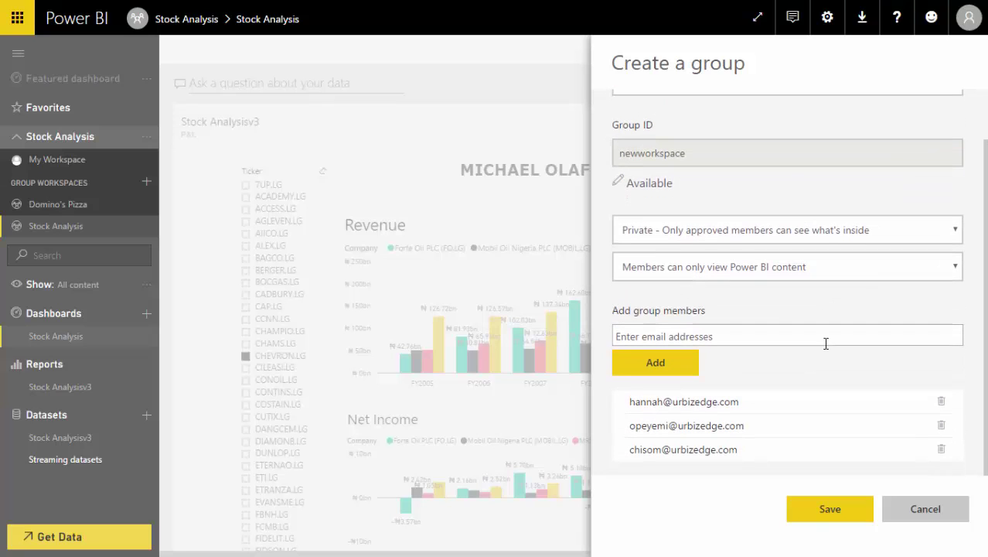
click(822, 509)
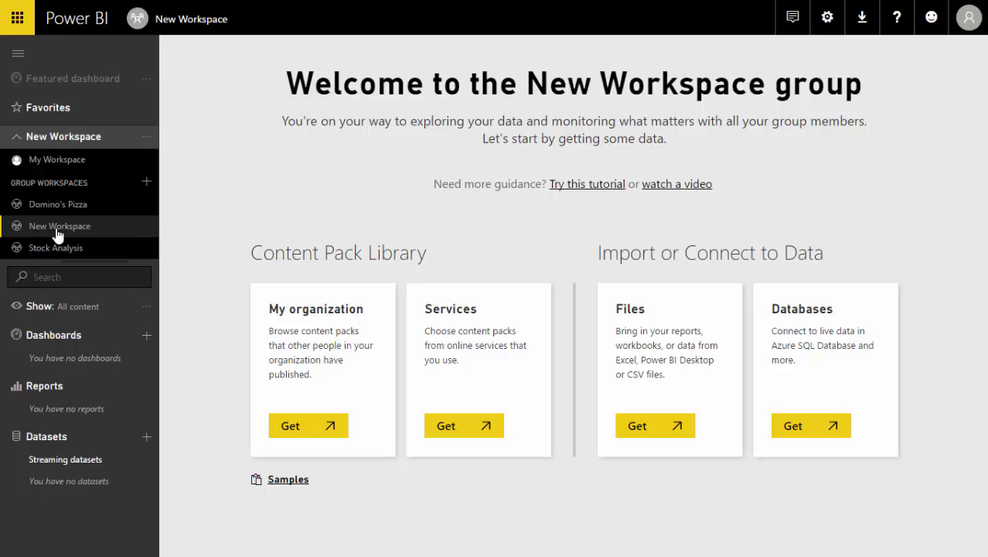
Collapse the workspace list and bring up New Workspace's options menu.
click(124, 227)
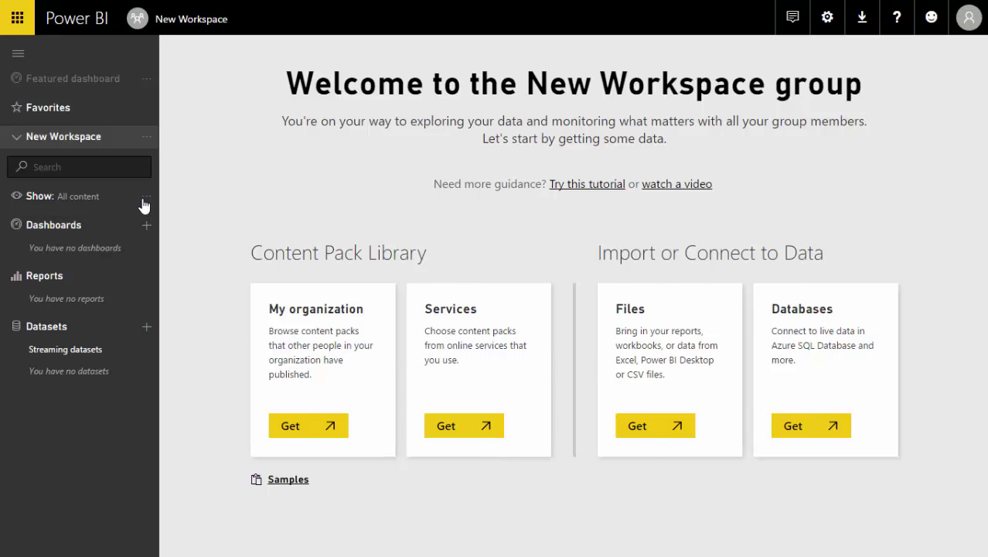
click(150, 143)
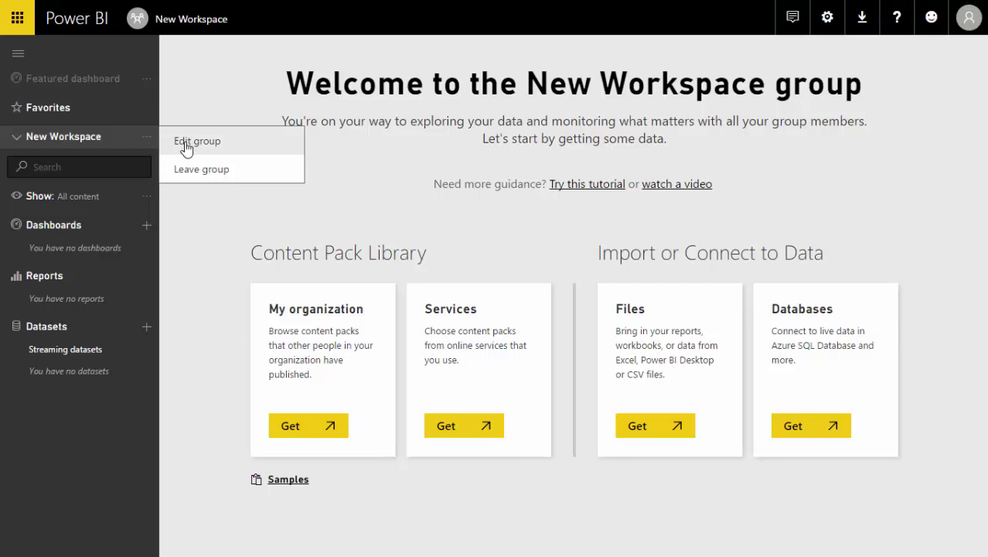
Open Edit group for New Workspace, showing its four members.
click(186, 143)
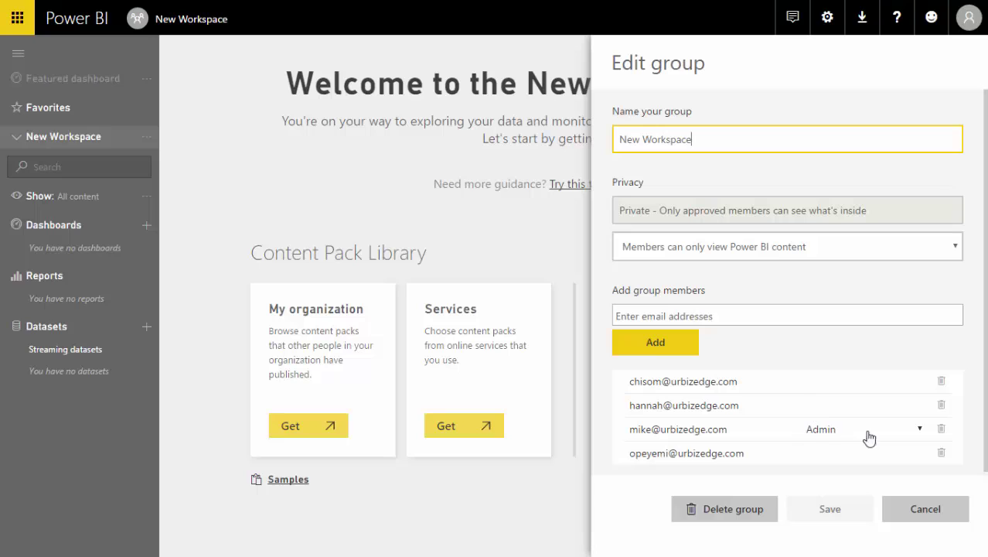
click(893, 406)
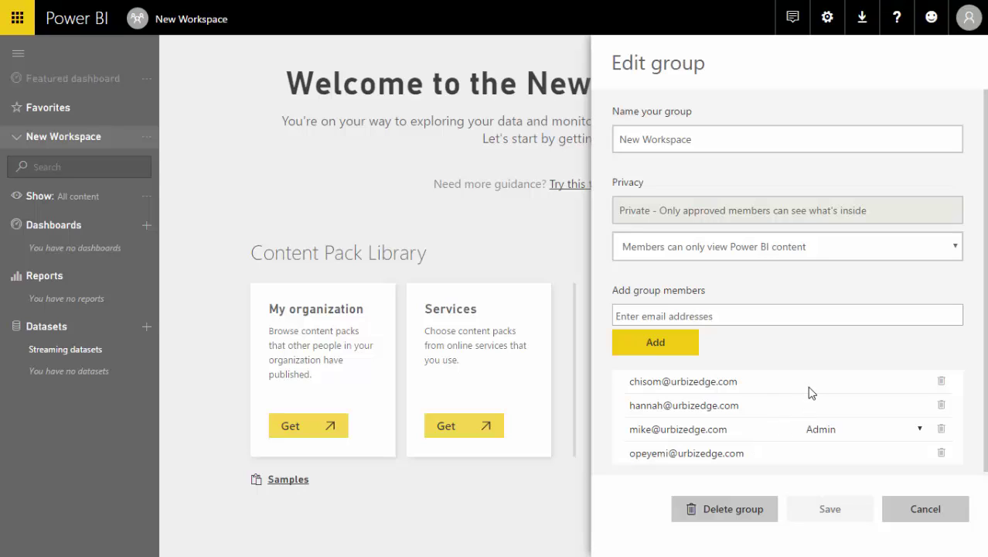
Change member permissions to 'Members can edit Power BI content' and save.
click(913, 246)
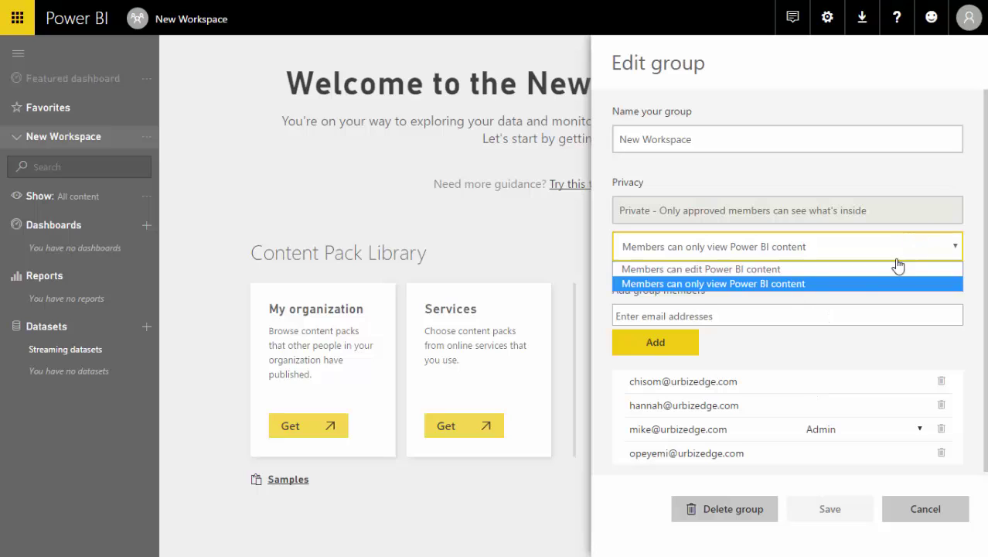
click(791, 271)
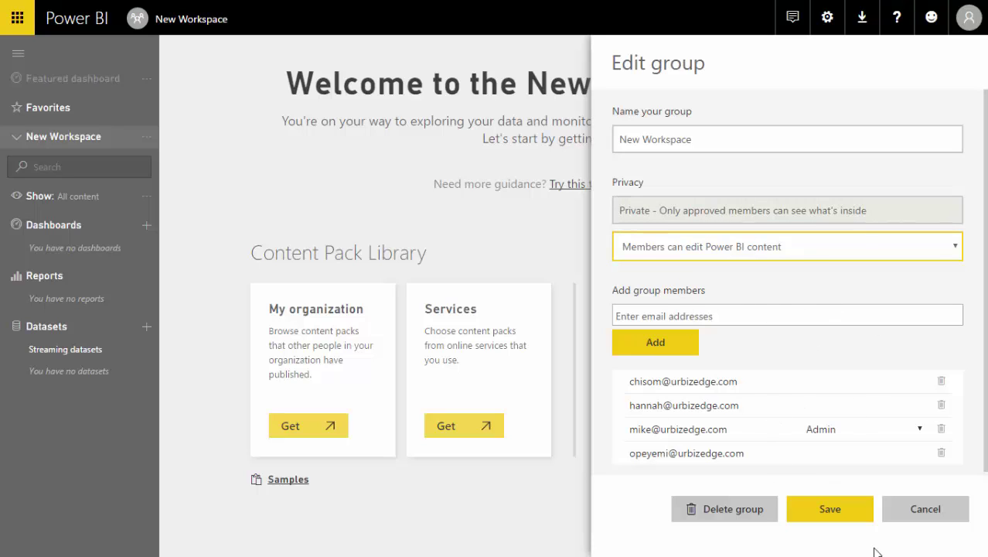
click(833, 510)
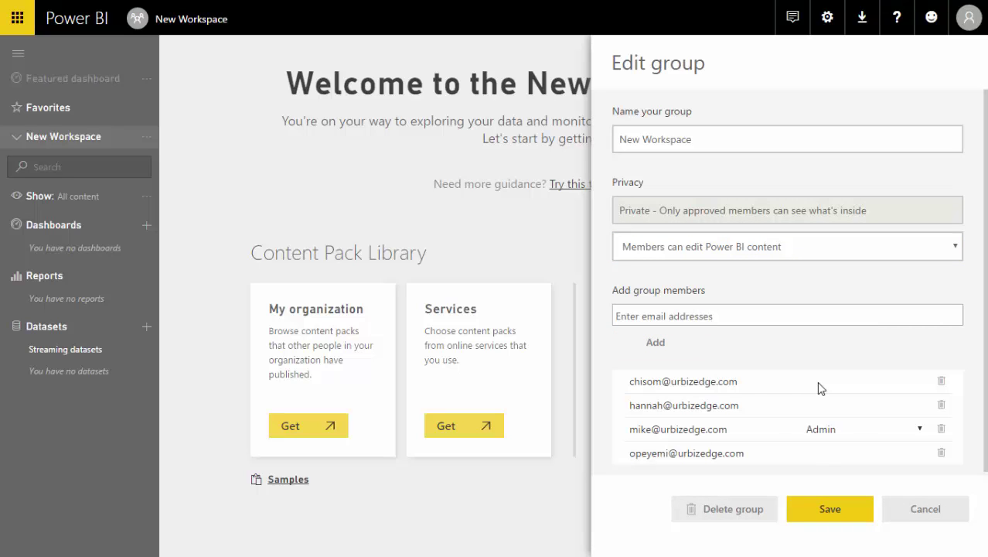